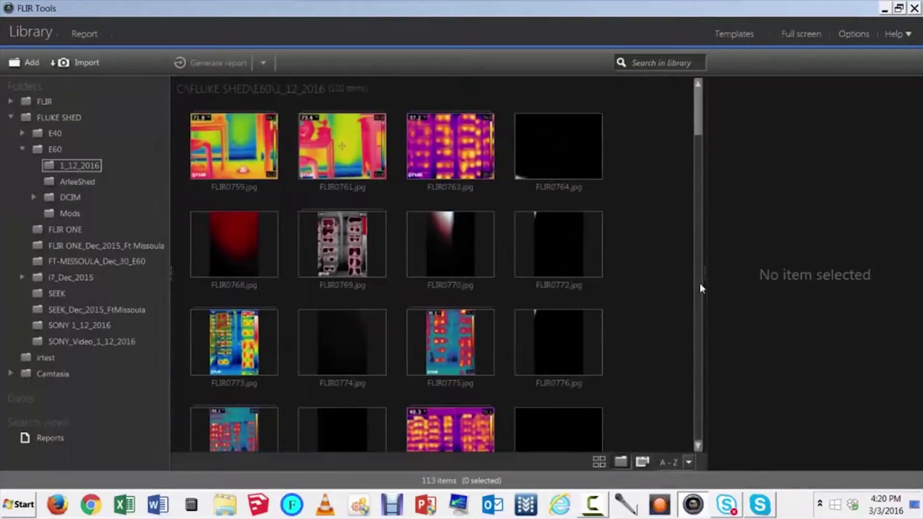
- Look through the program options (units, library folder, languages, report defaults) without changing anything
left_click(846, 35)
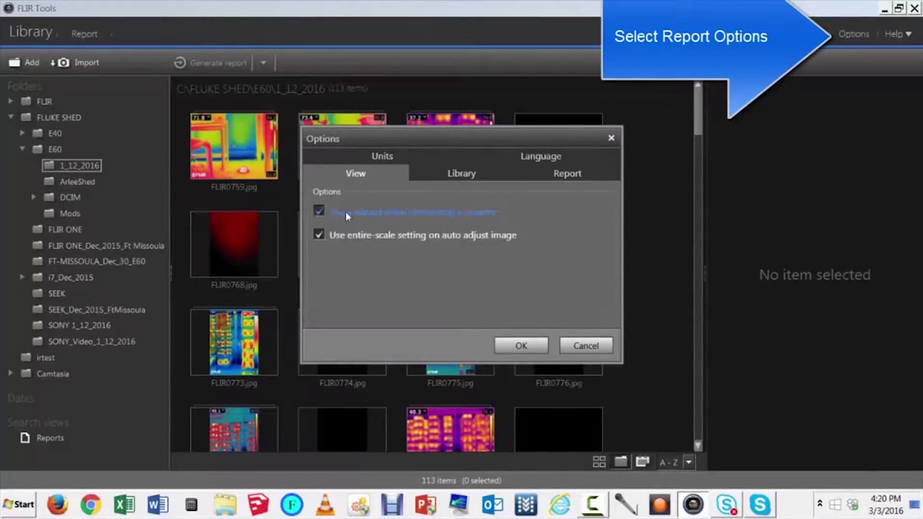
left_click(387, 157)
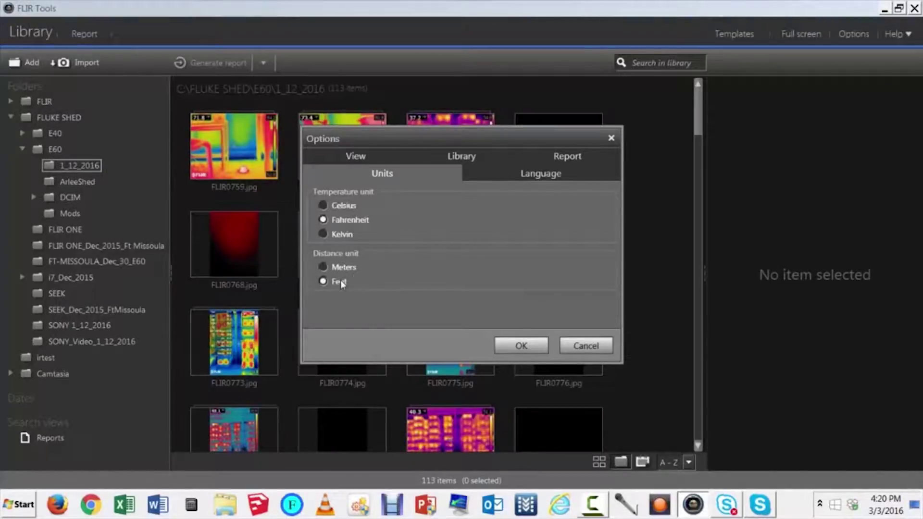
left_click(459, 157)
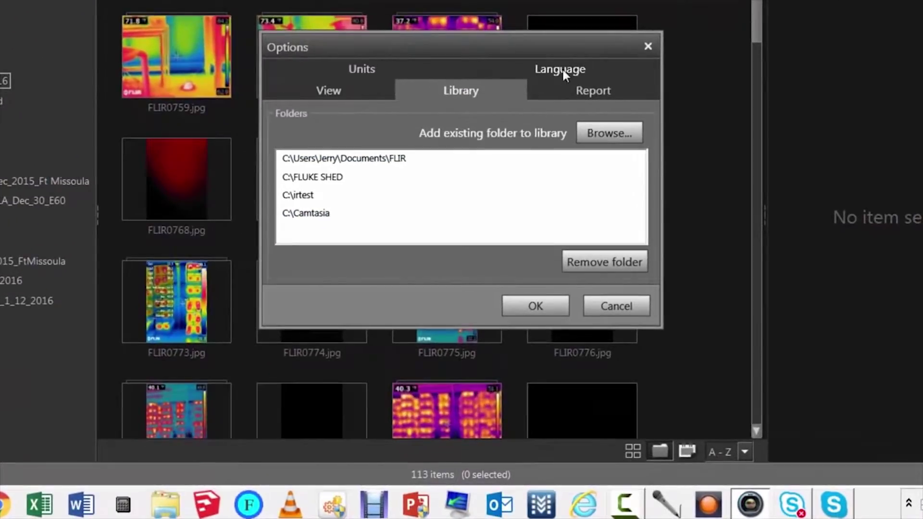
left_click(546, 131)
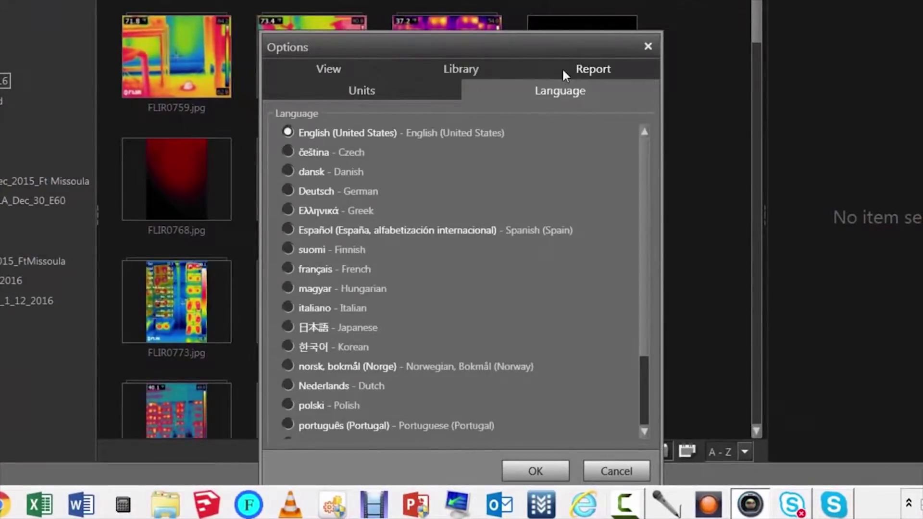
left_click(591, 75)
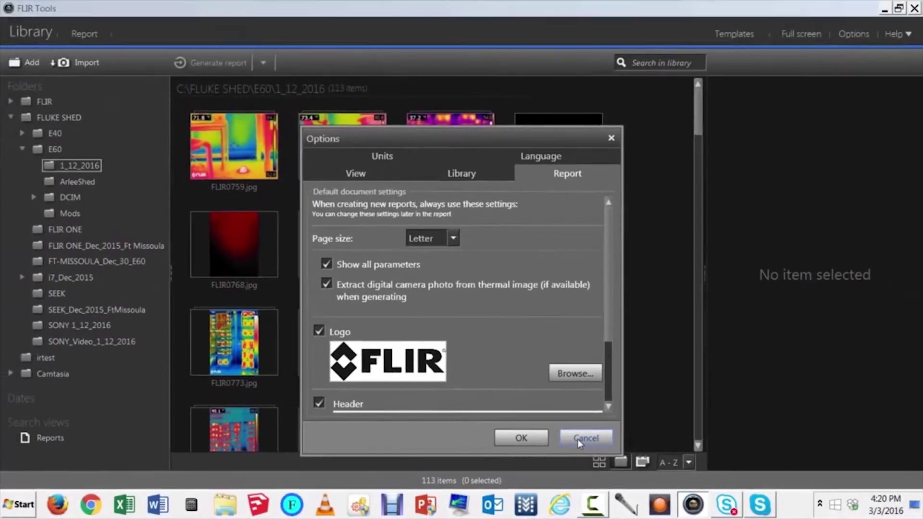
left_click(608, 422)
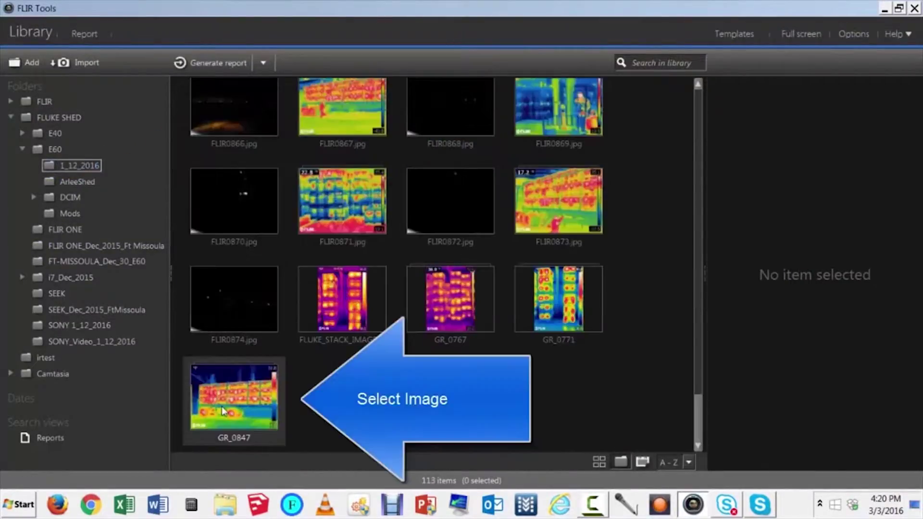
- Open the GR_0847 beehive truck image in the editor
double_click(221, 406)
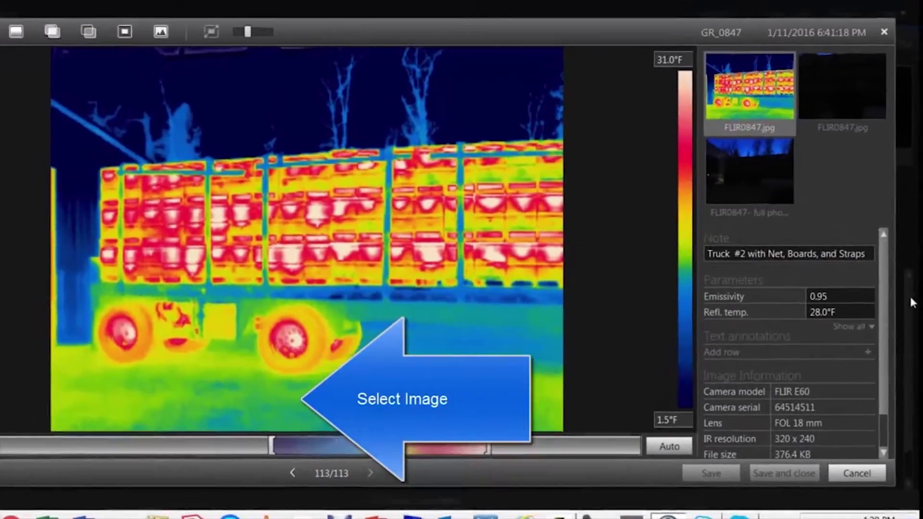
scroll(886, 300, "down", 2)
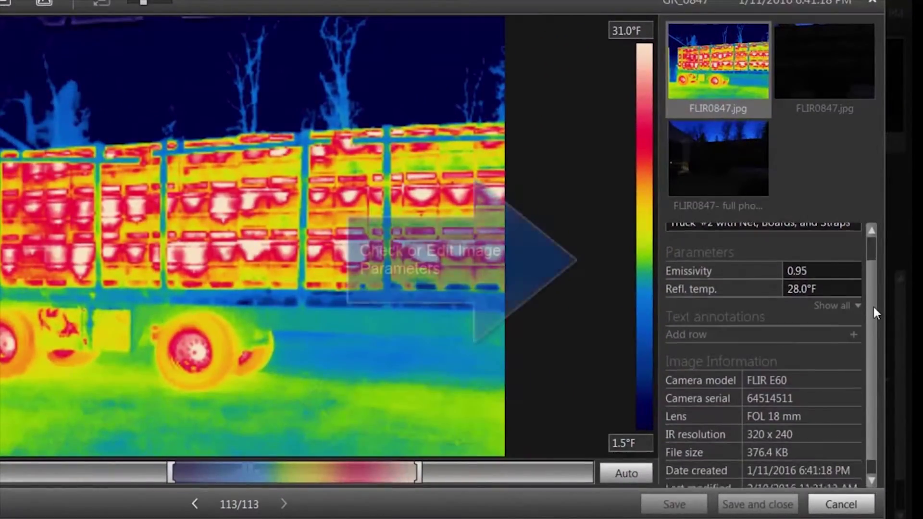
scroll(874, 307, "down", 1)
scroll(873, 318, "up", 1)
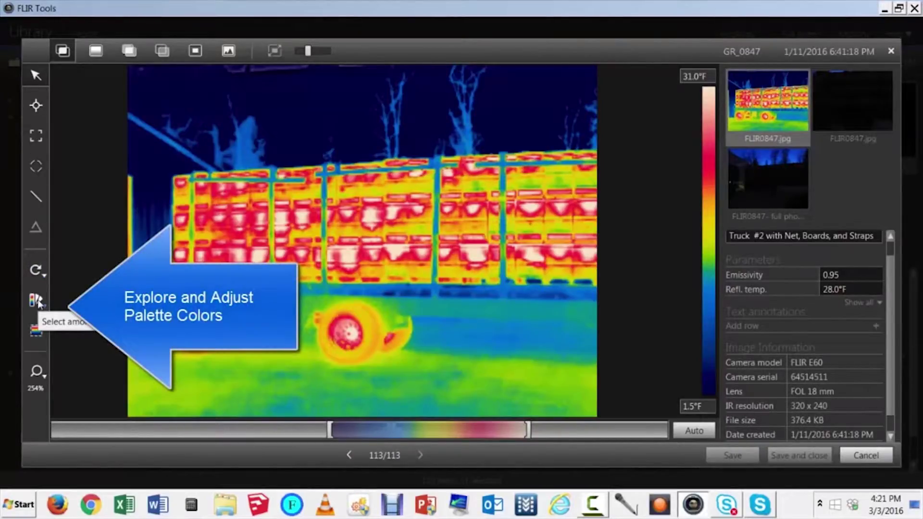
- Apply the Rainbow palette, set the range to 3.5–30.1°F, and switch to Thermal Fusion
left_click(38, 301)
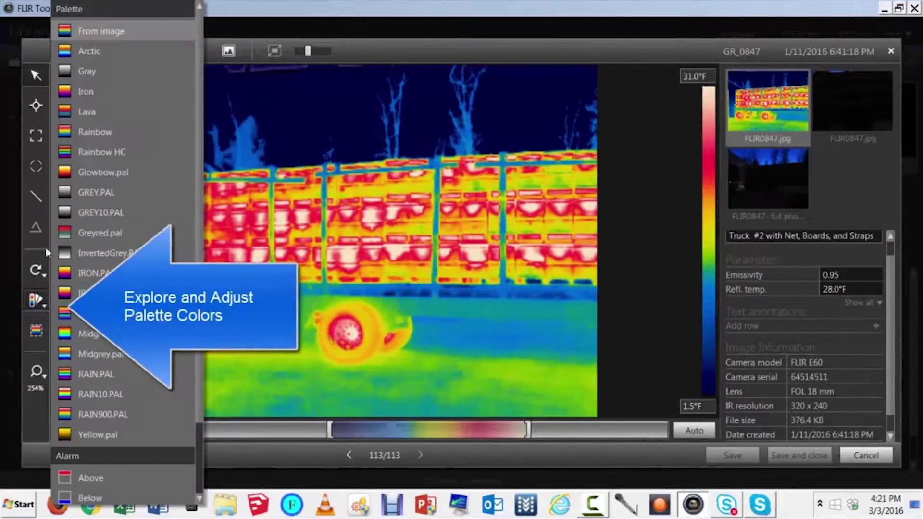
left_click(108, 136)
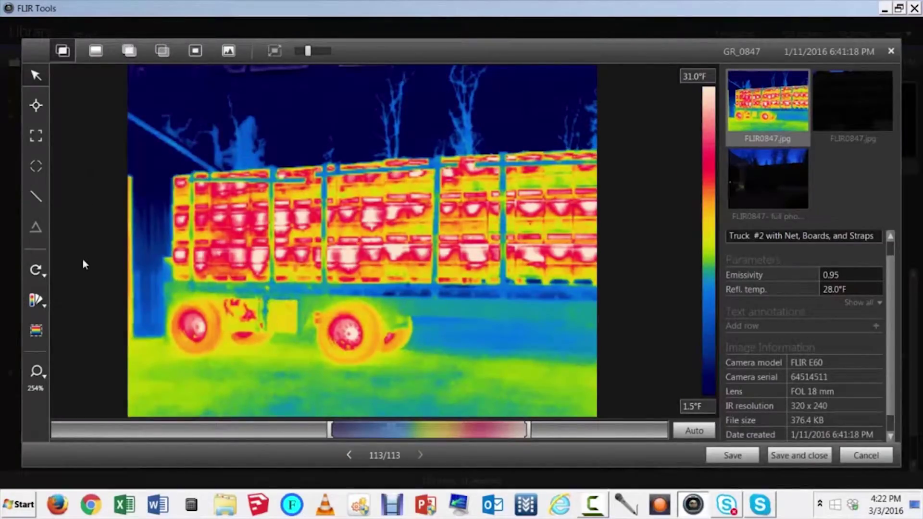
left_click(41, 334)
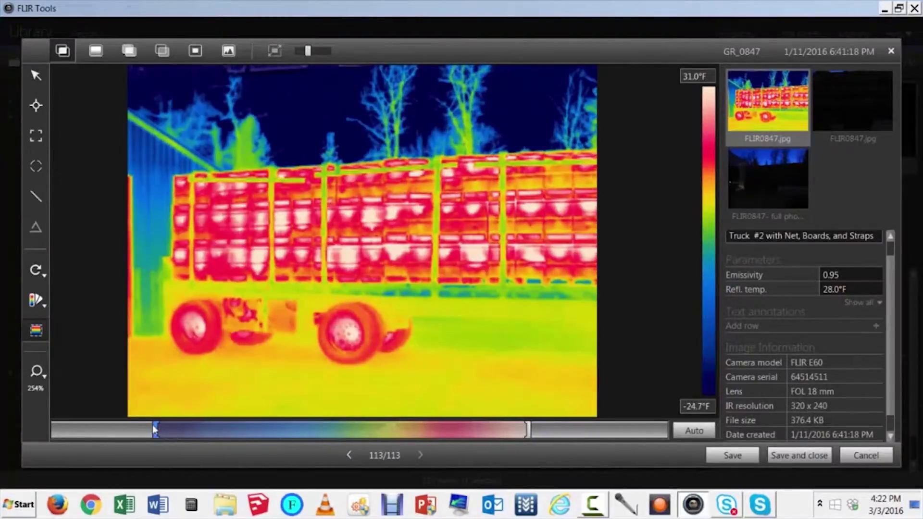
left_click_drag(154, 430, 340, 437)
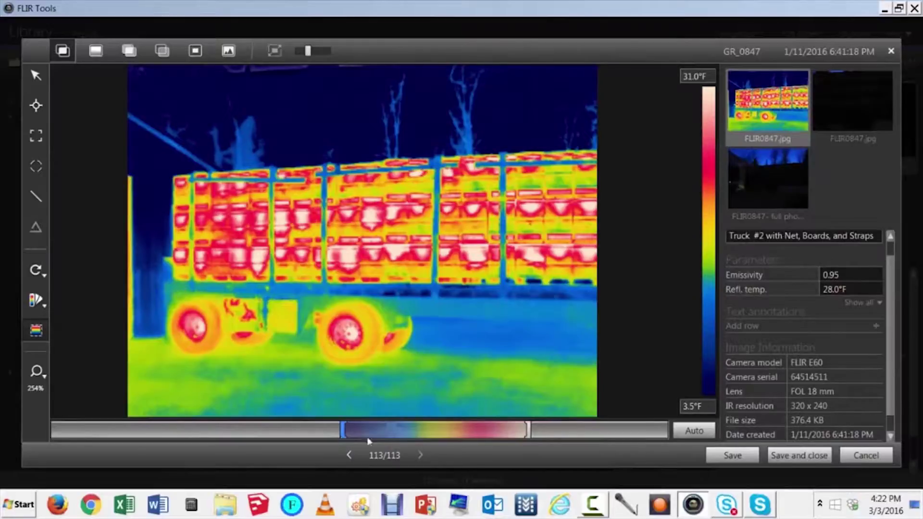
left_click_drag(528, 437, 523, 435)
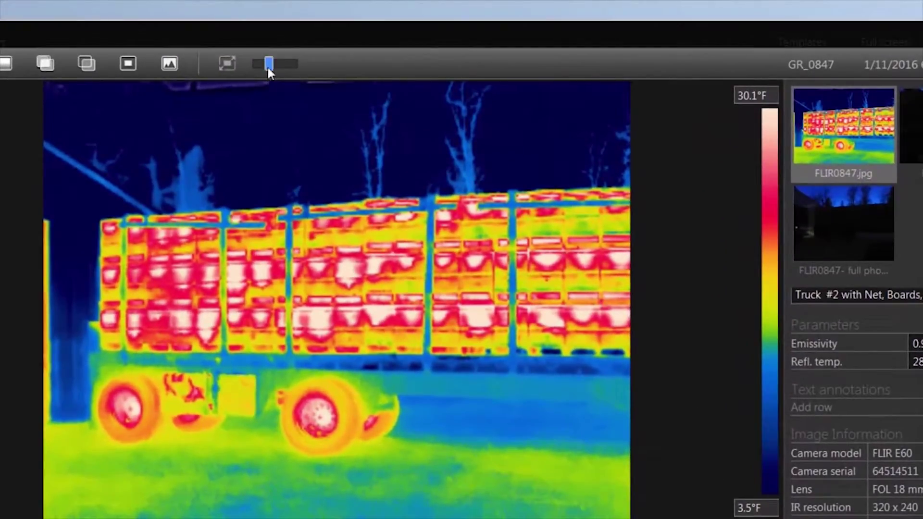
mouse_move(267, 67)
left_mouse_down()
mouse_move(283, 67)
mouse_move(227, 67)
mouse_move(279, 72)
mouse_move(249, 77)
mouse_move(274, 75)
mouse_move(262, 73)
mouse_move(267, 80)
left_mouse_up()
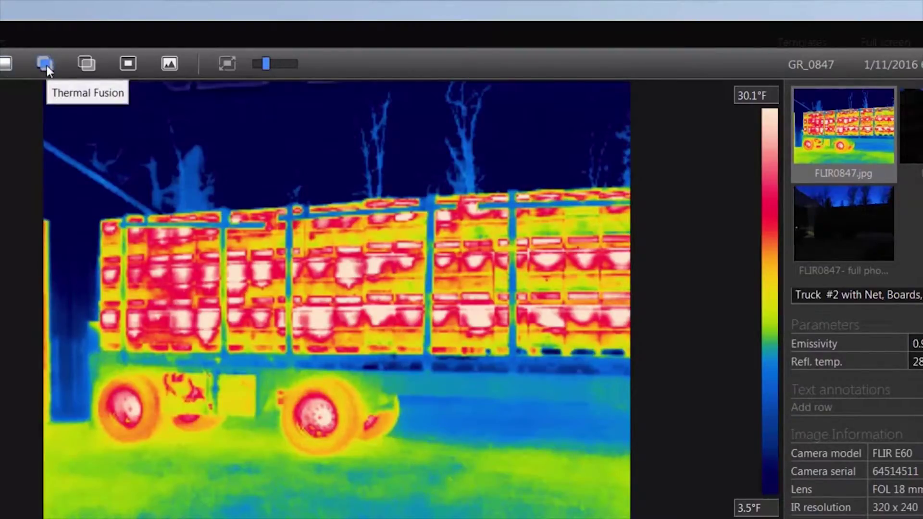
left_click(46, 65)
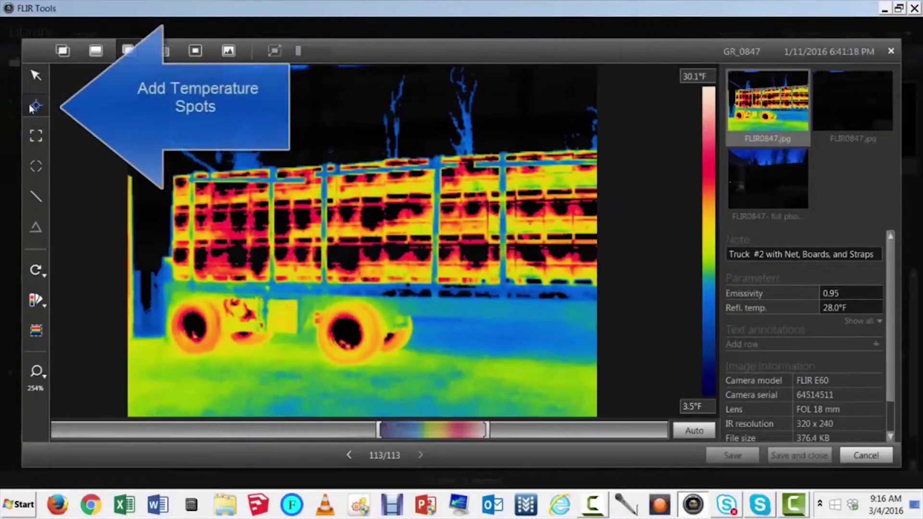
- Place spot Sp1 (38.0) and spot Sp2 (17.3) on the hive stack
left_click(36, 105)
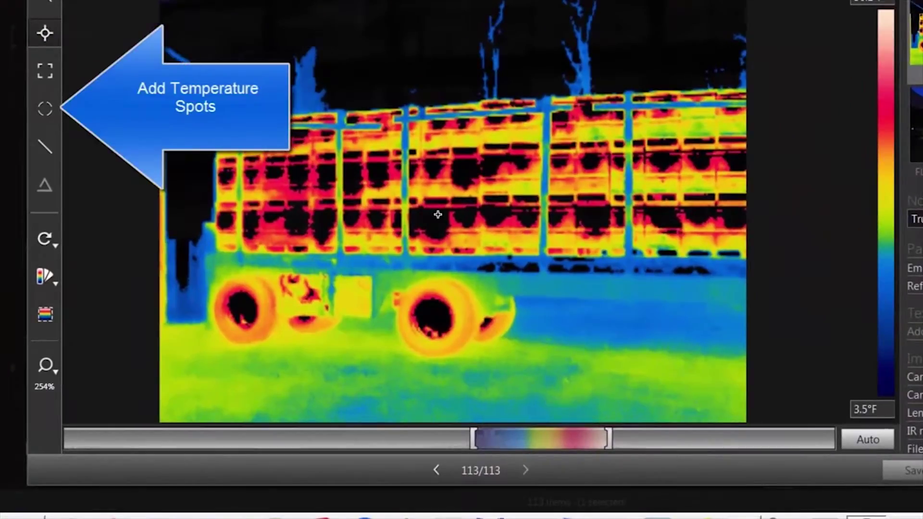
left_click(412, 226)
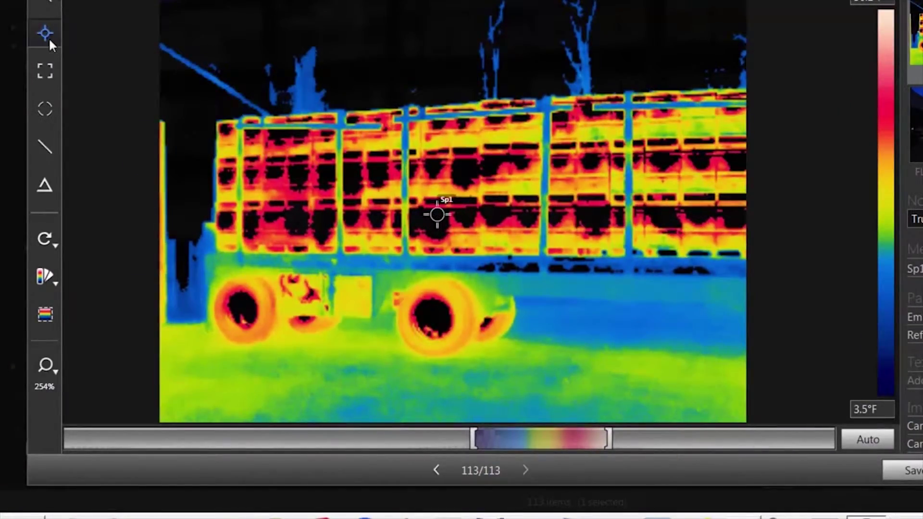
left_click(491, 241)
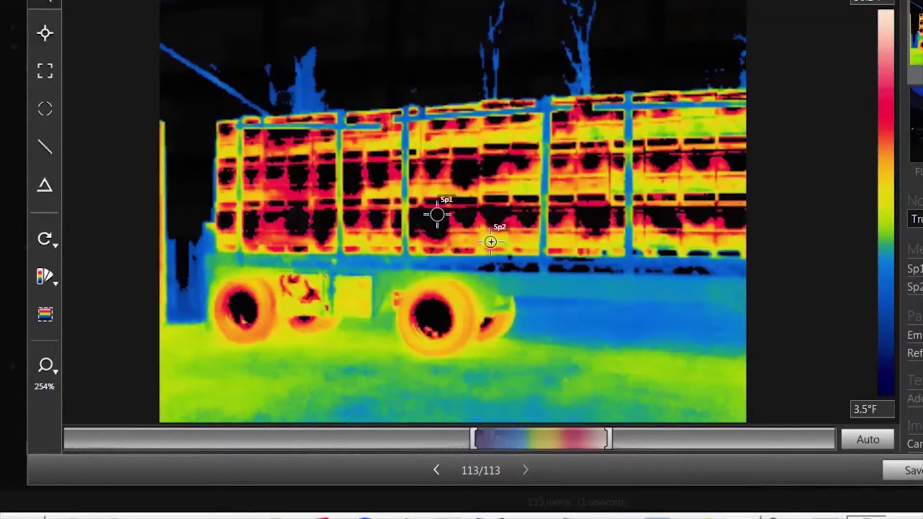
- Add delta Dt1 comparing Sp1 against Sp2, reading 20.7
left_click(45, 186)
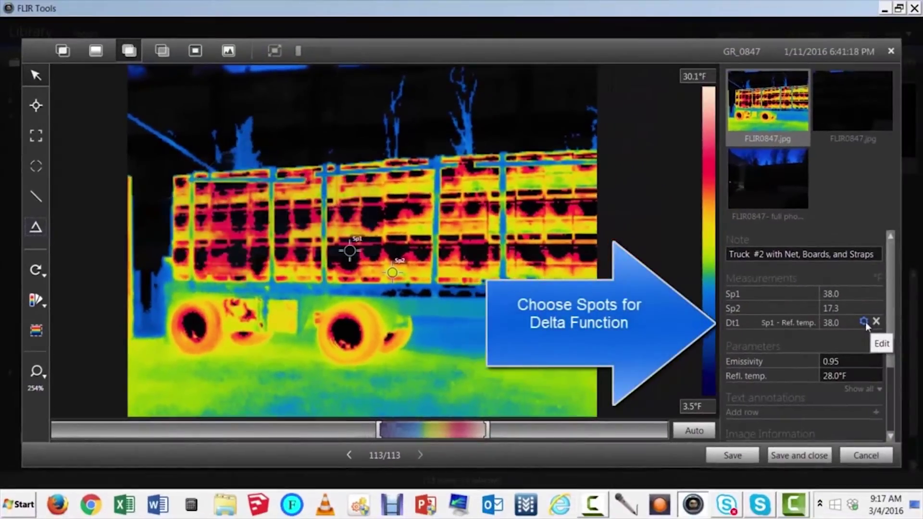
left_click(864, 321)
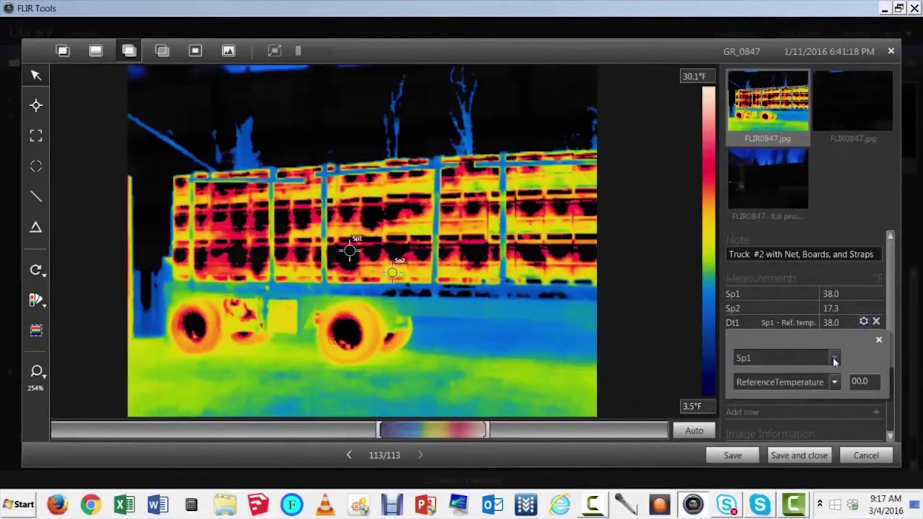
left_click(836, 385)
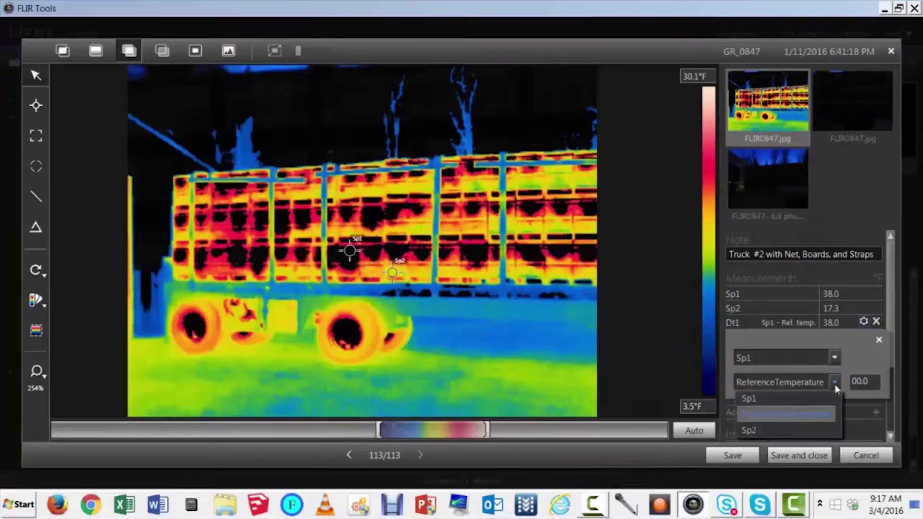
left_click(812, 432)
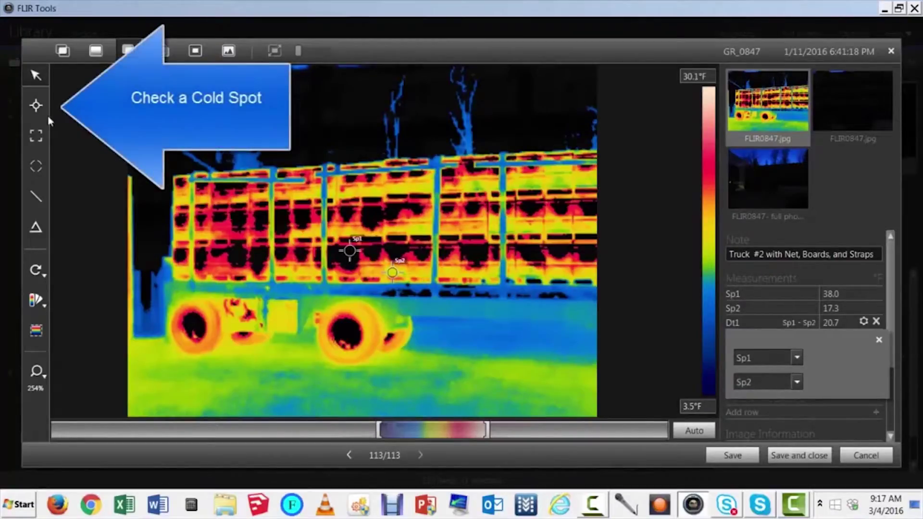
- Add cold spot Sp3 (12.9) beside the rear wheel and box Bx1 over a hive face
left_click(34, 114)
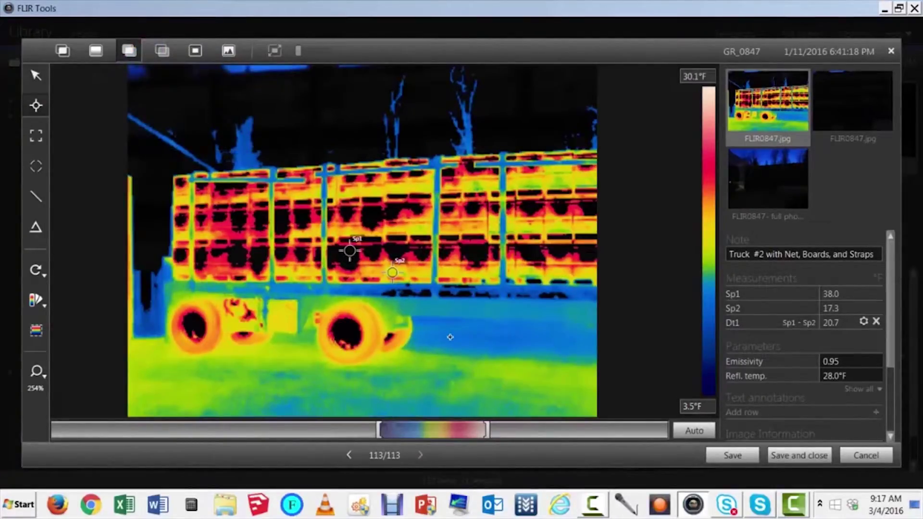
left_click(450, 337)
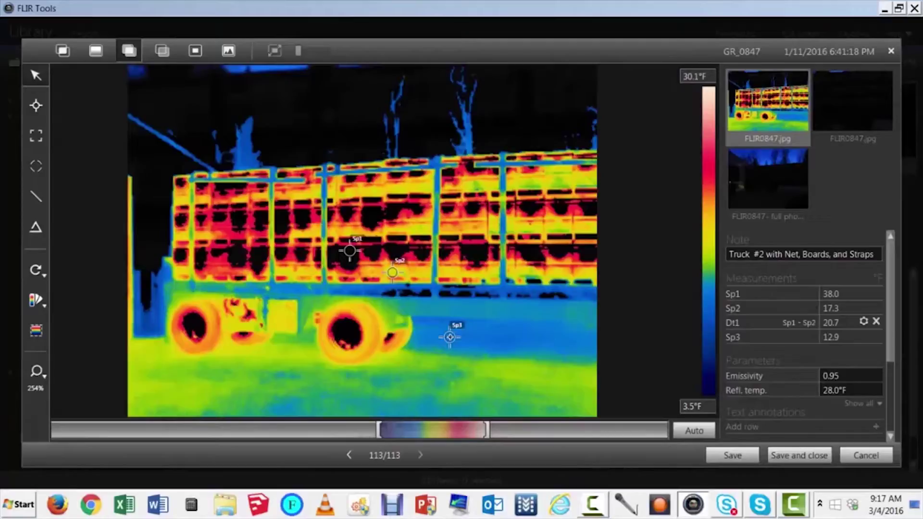
left_click(39, 138)
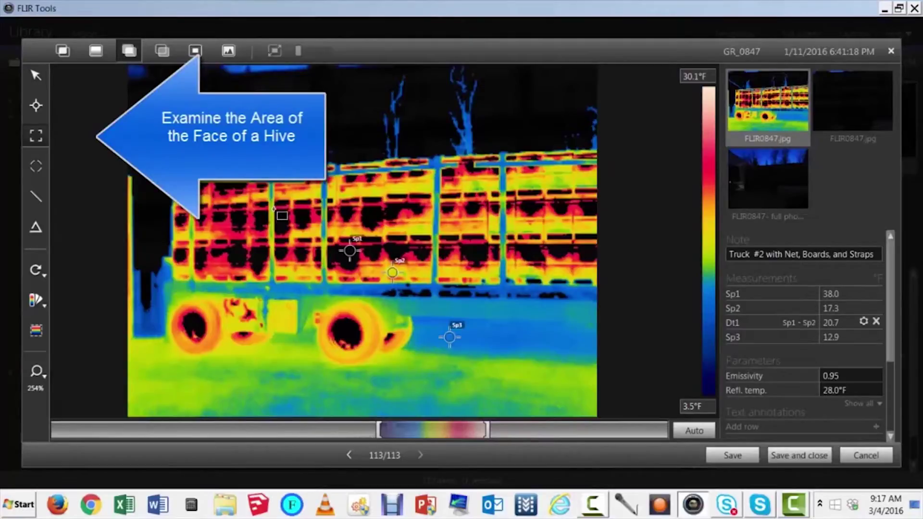
left_click_drag(275, 208, 293, 245)
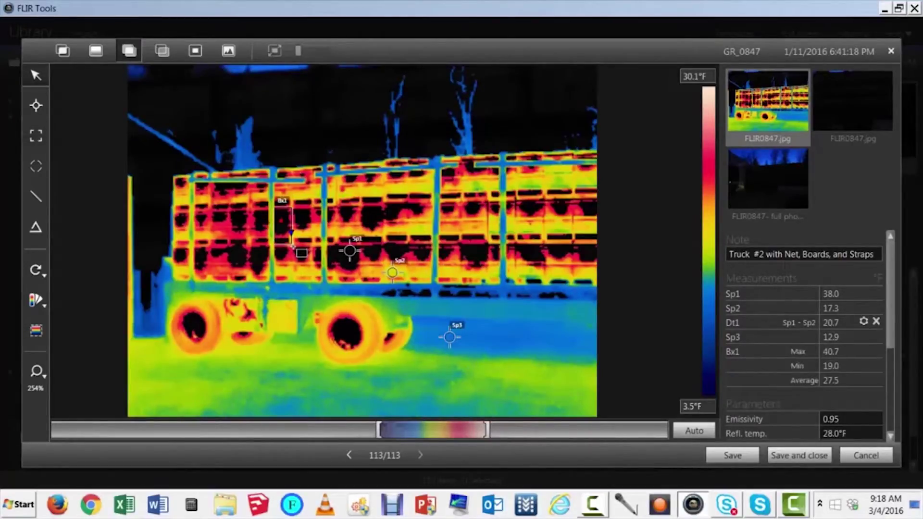
- Circle the rear wheel with ellipse El1 (max 35.1, min 16.4, avg 21.6) and save the image
left_click(36, 166)
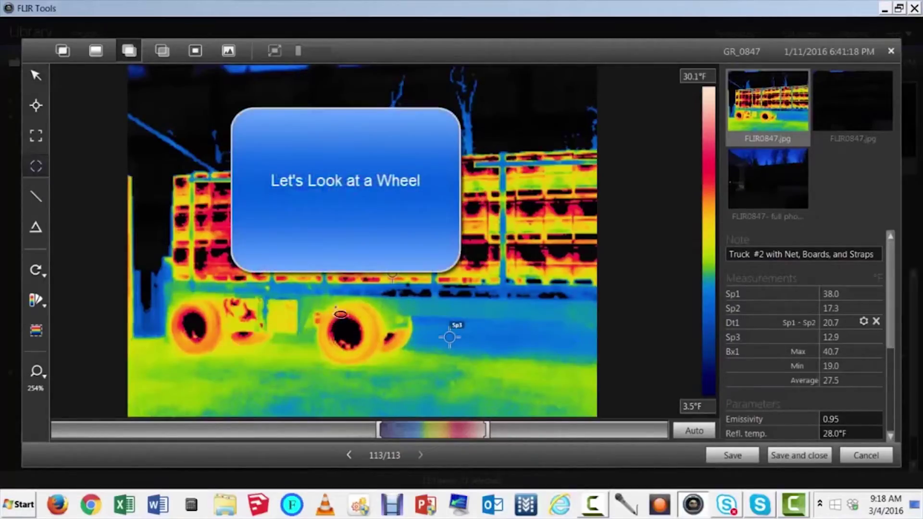
left_click_drag(338, 305, 355, 351)
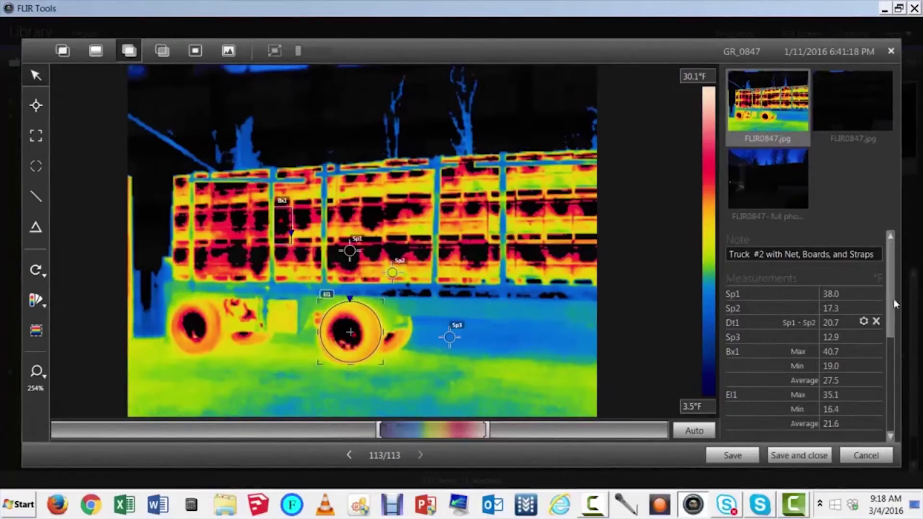
left_click_drag(893, 299, 888, 331)
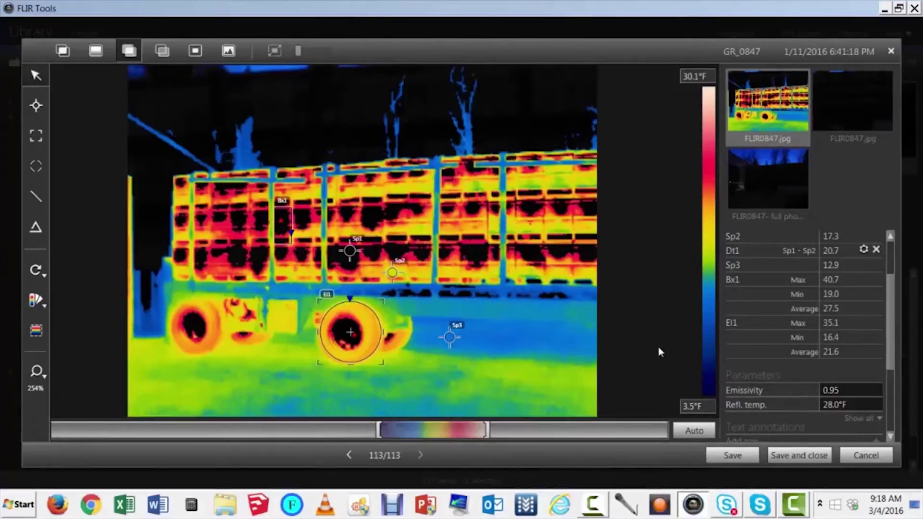
left_click(798, 455)
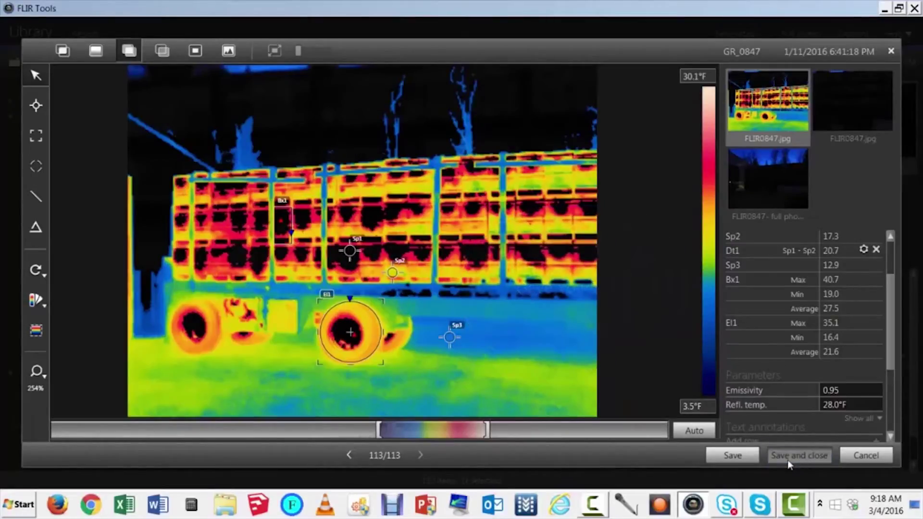